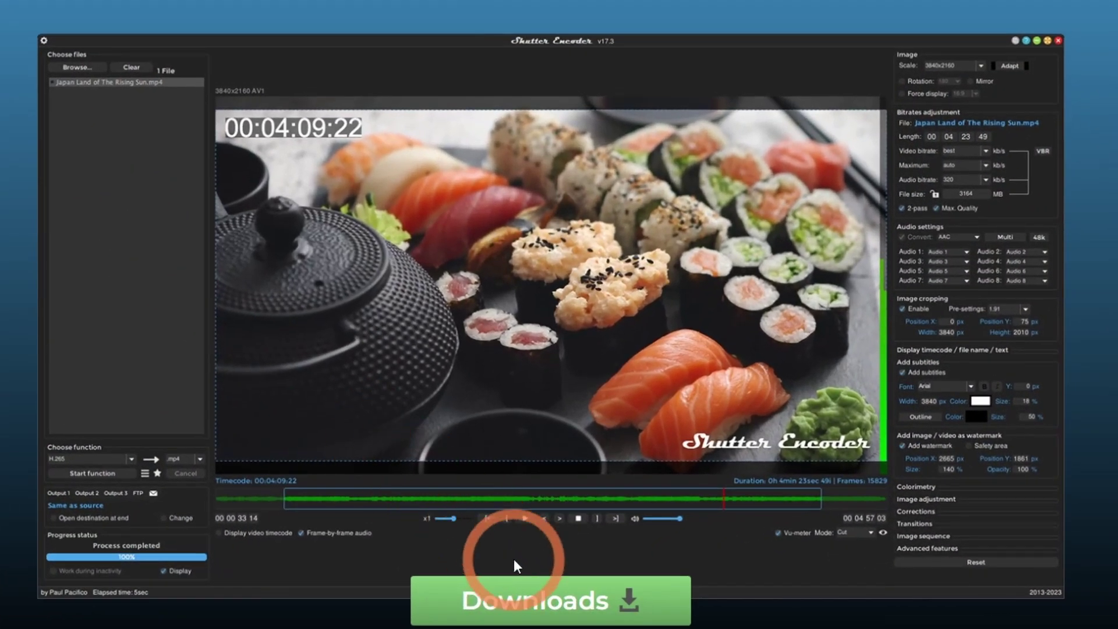
# Step: On the Shutter Encoder Downloads page, drag the donation slider down to 0 $
pyautogui.click(546, 600)
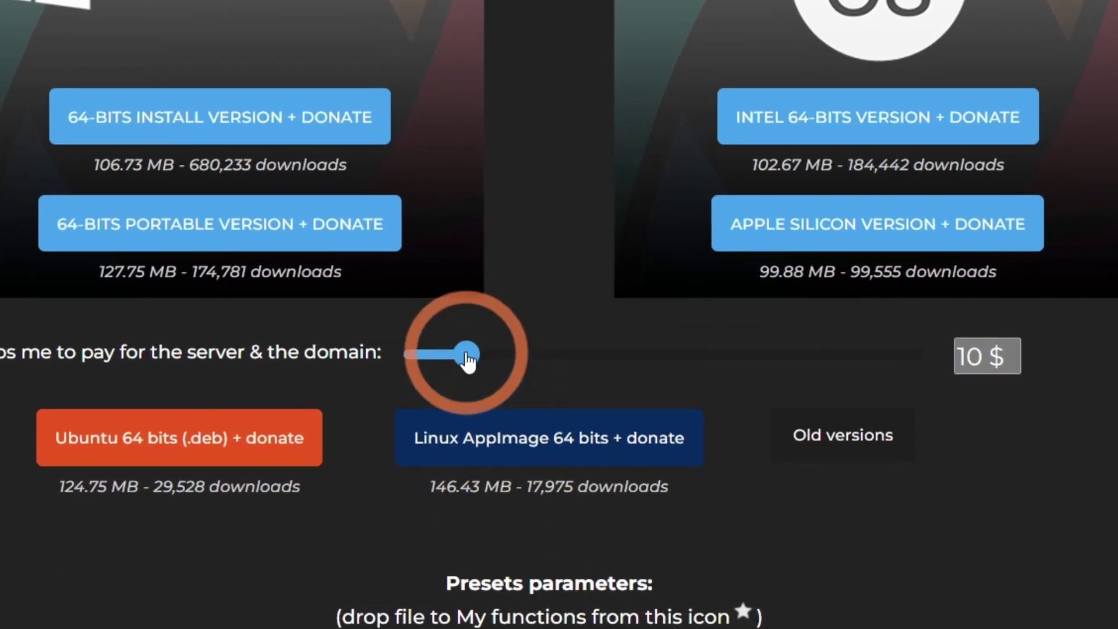
pyautogui.moveTo(483, 398); pyautogui.dragTo(459, 401)
pyautogui.moveTo(437, 359); pyautogui.dragTo(336, 362)
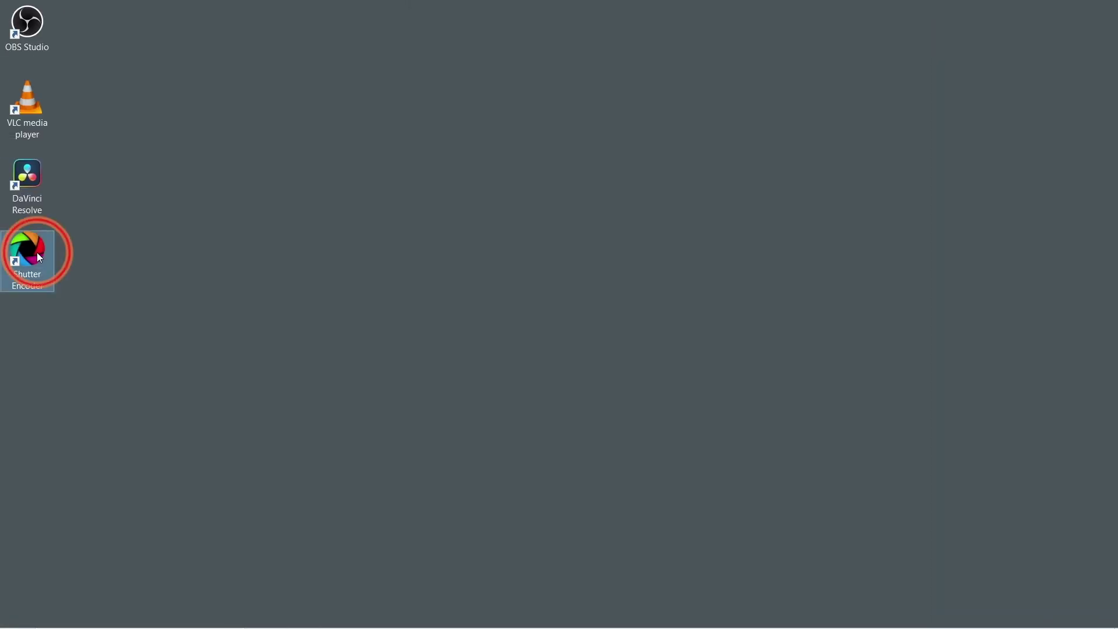
# Step: Launch Shutter Encoder and open the Reduce Video Size - Part 2 folder in File Explorer
pyautogui.doubleClick(36, 253)
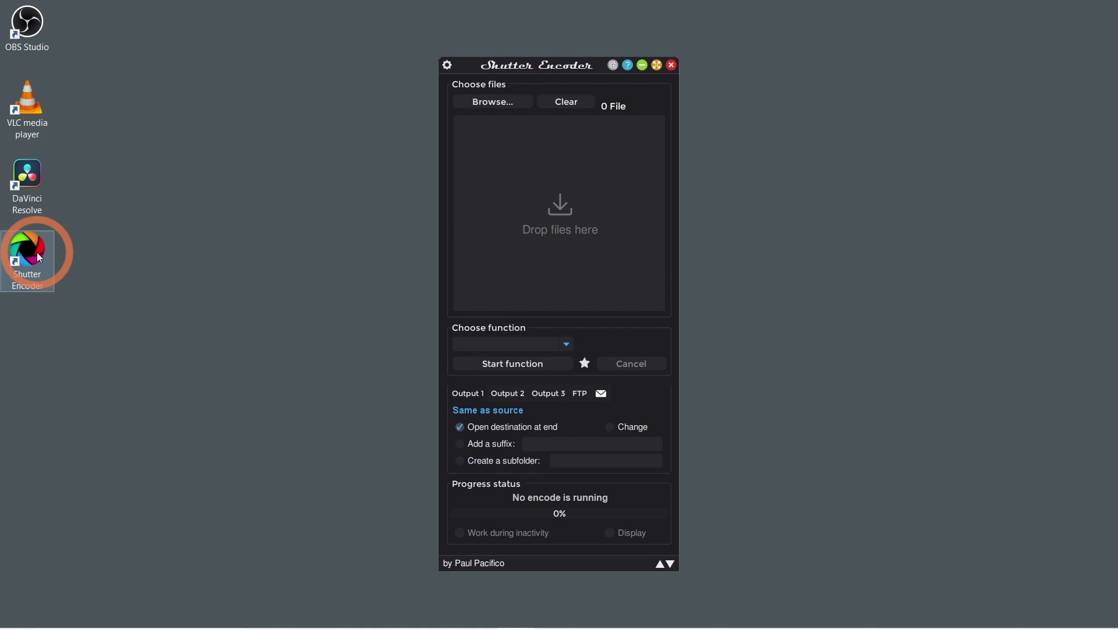
pyautogui.click(370, 611)
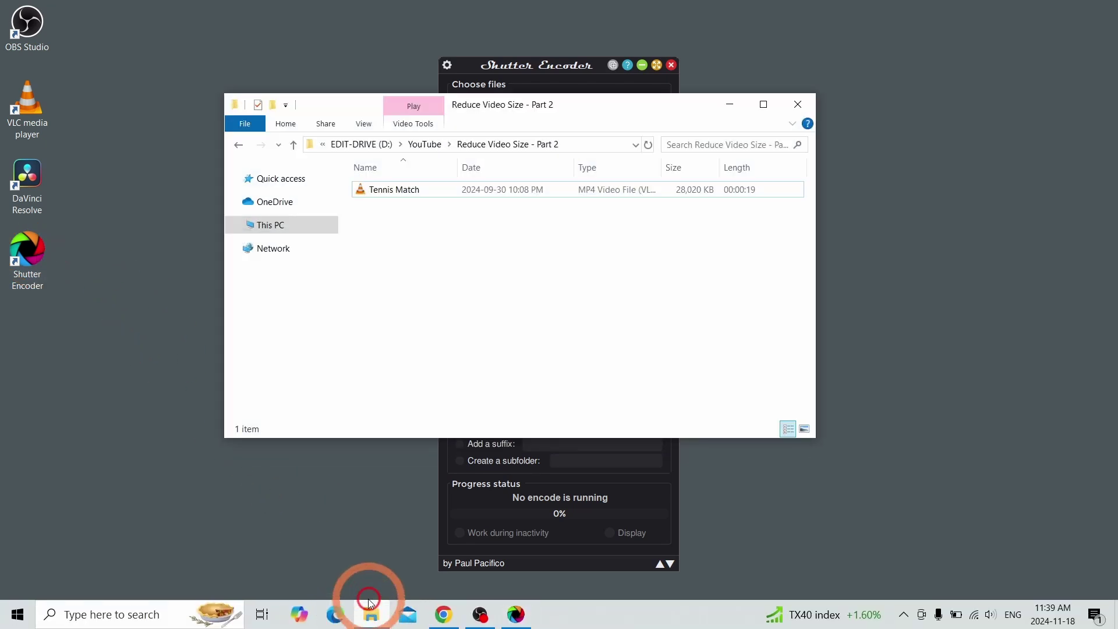
pyautogui.click(373, 192)
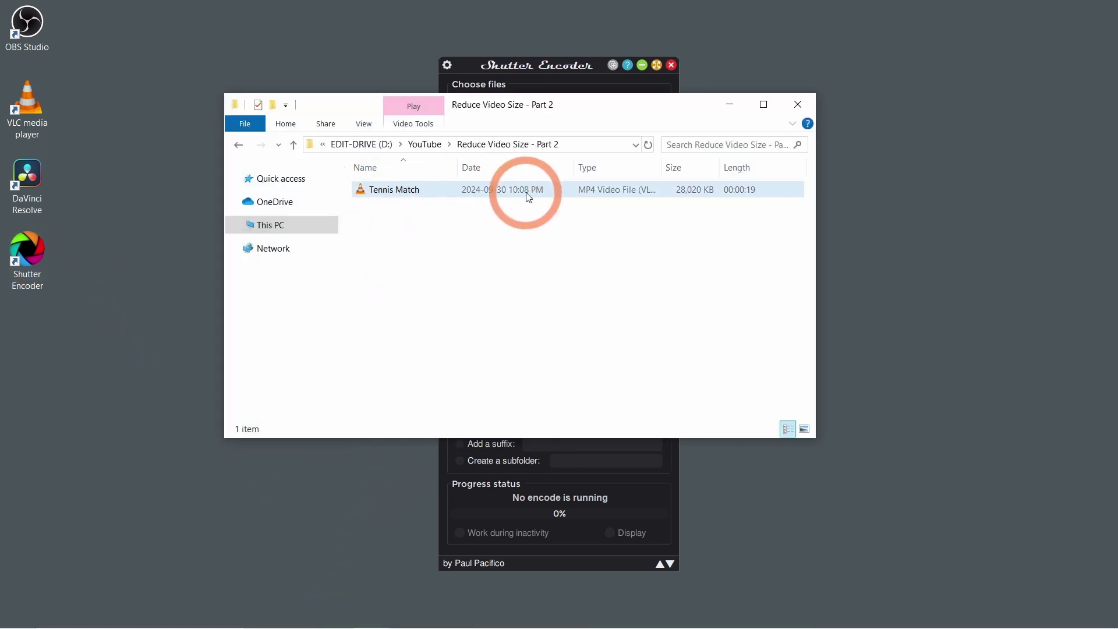
pyautogui.click(638, 225)
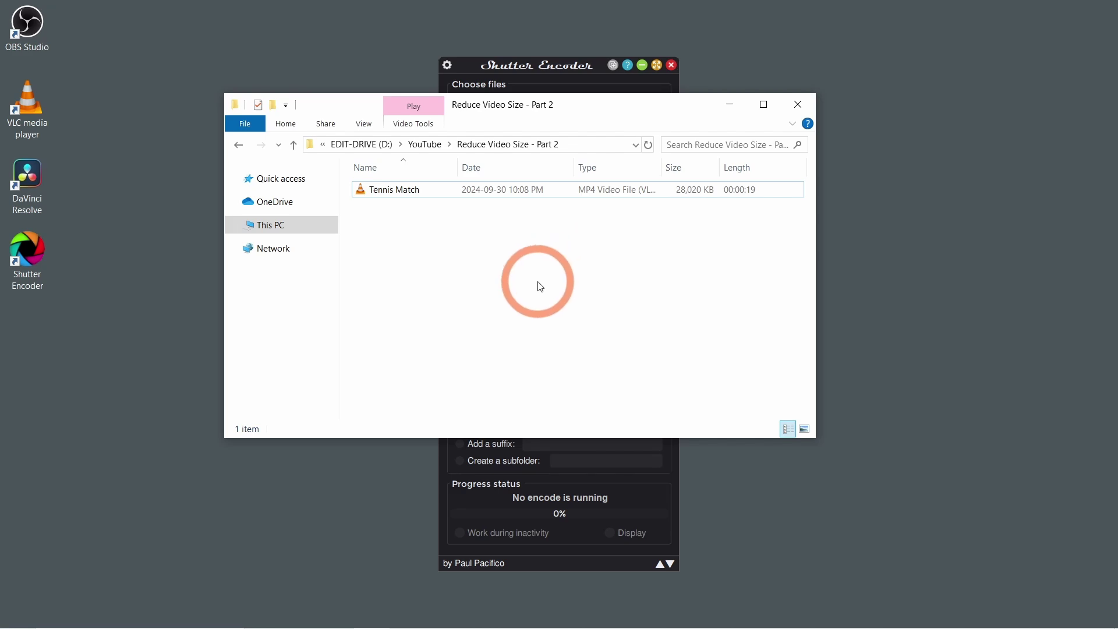
# Step: Check Tennis Match's total bitrate (11472 kbps) in its Properties Details
pyautogui.rightClick(385, 191)
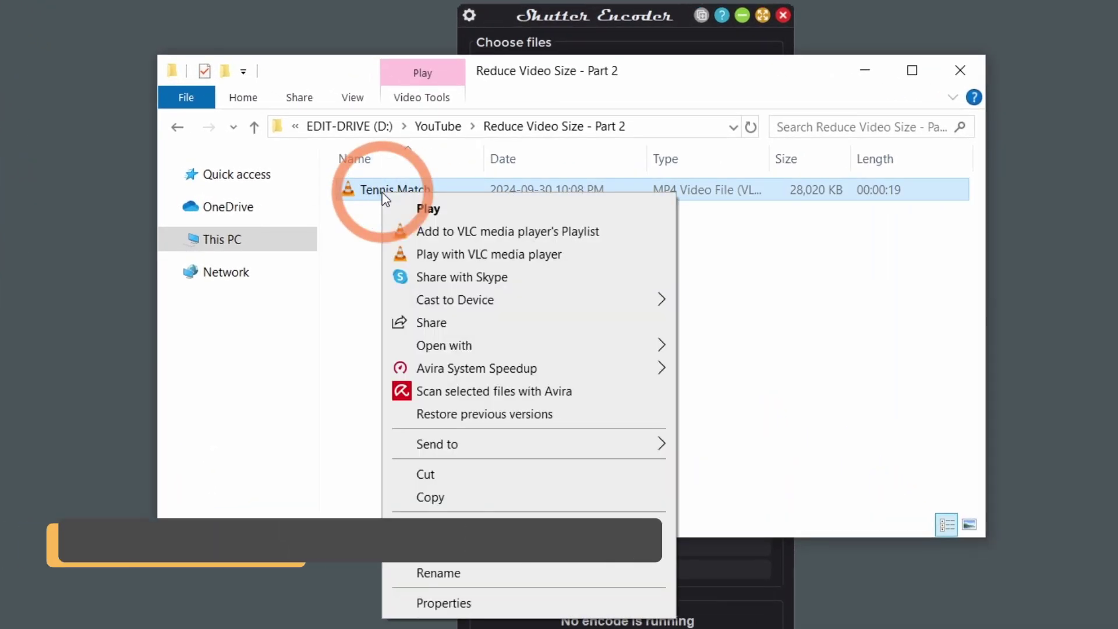
pyautogui.click(443, 602)
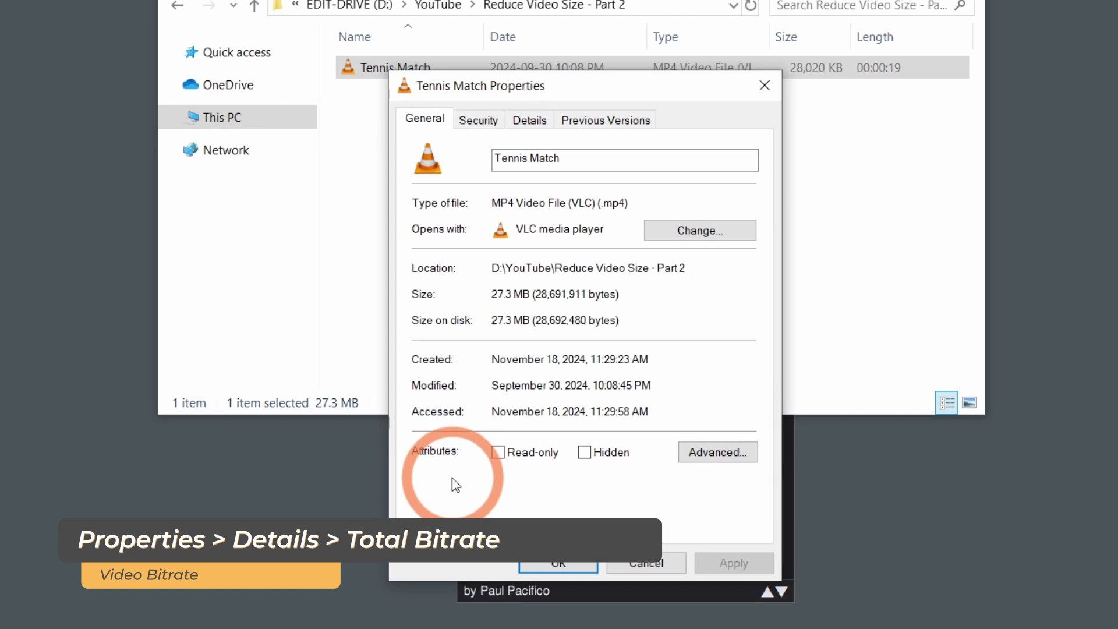
pyautogui.click(531, 120)
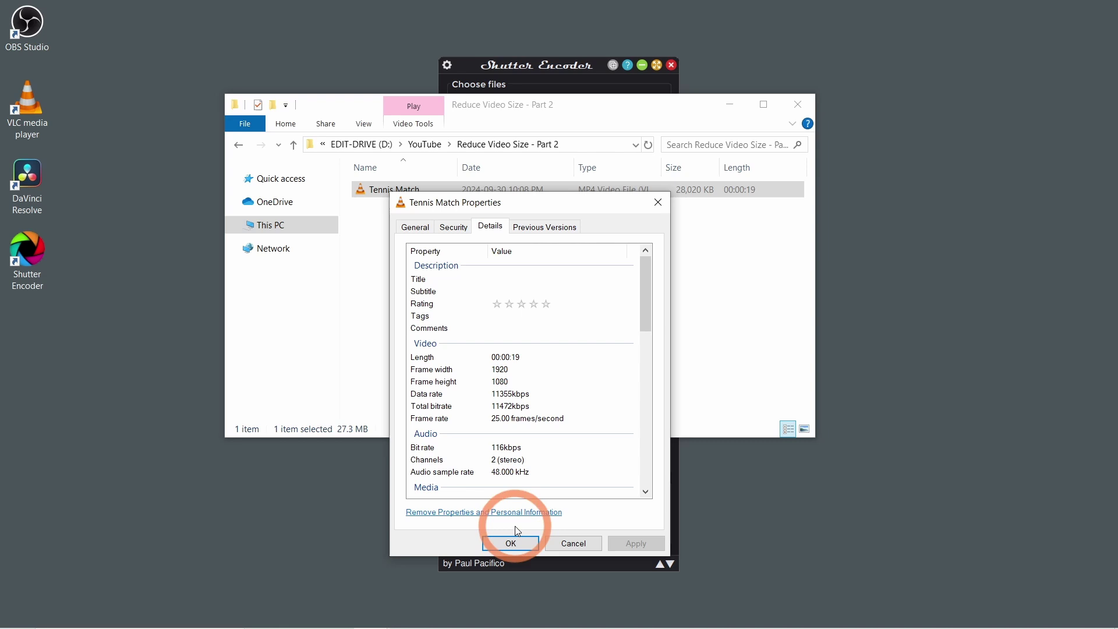
pyautogui.click(558, 563)
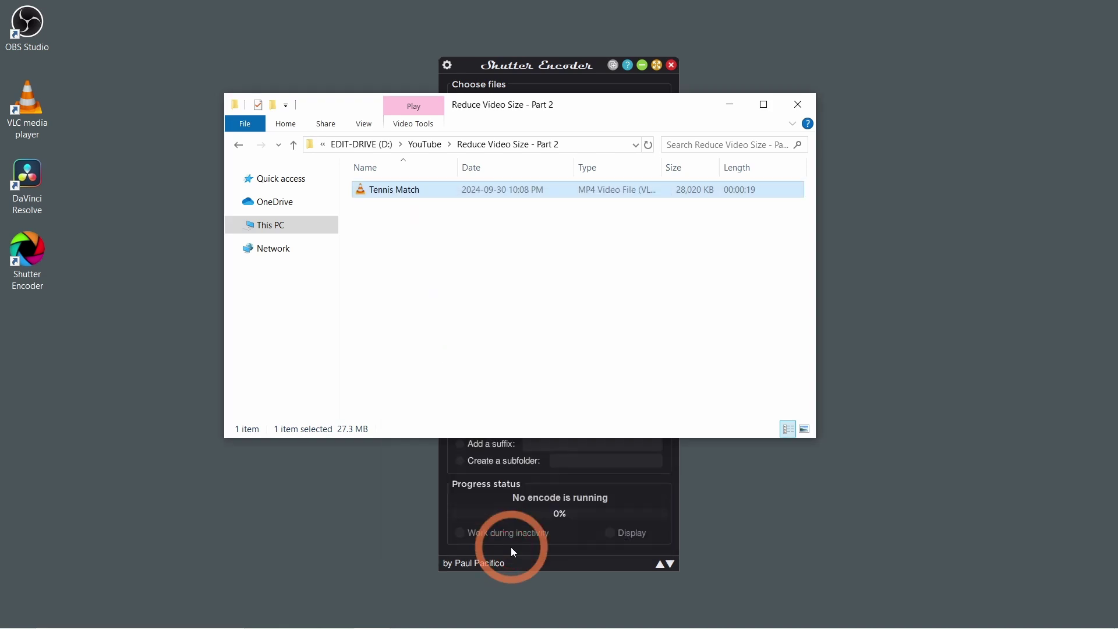
# Step: Load Tennis Match into Shutter Encoder and select the H.264 function with .mp4 output
pyautogui.click(539, 66)
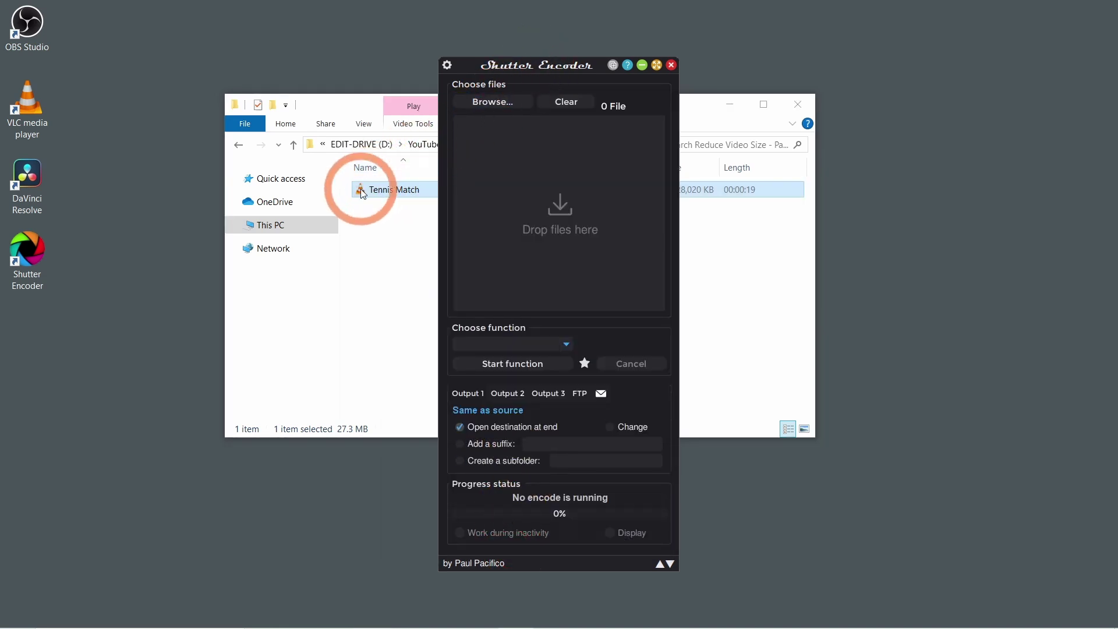
pyautogui.moveTo(361, 190); pyautogui.dragTo(534, 199)
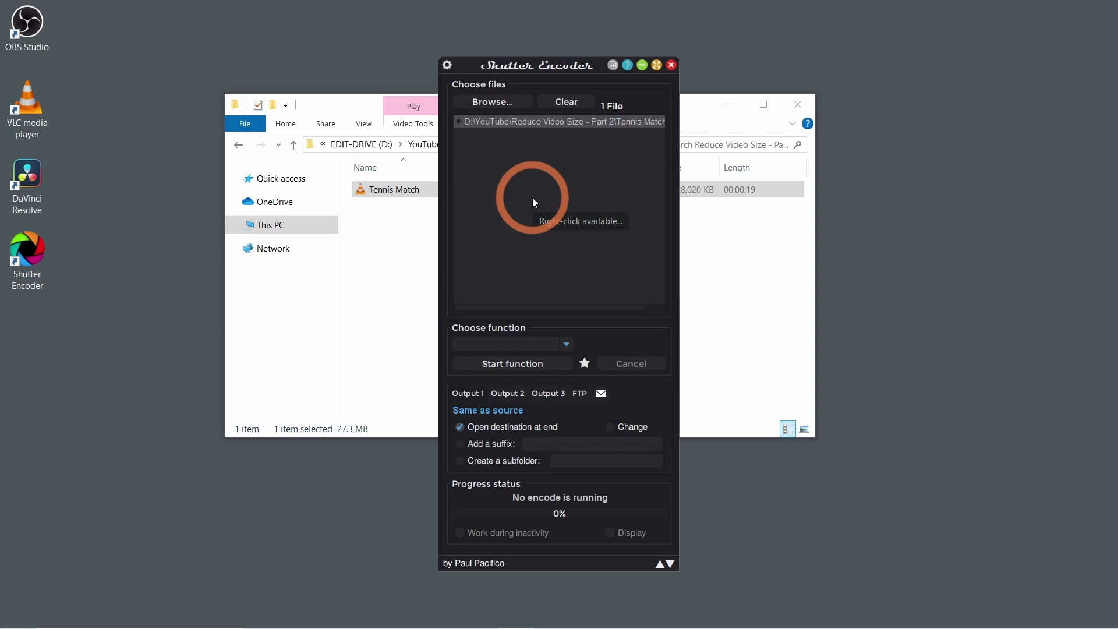
pyautogui.click(566, 344)
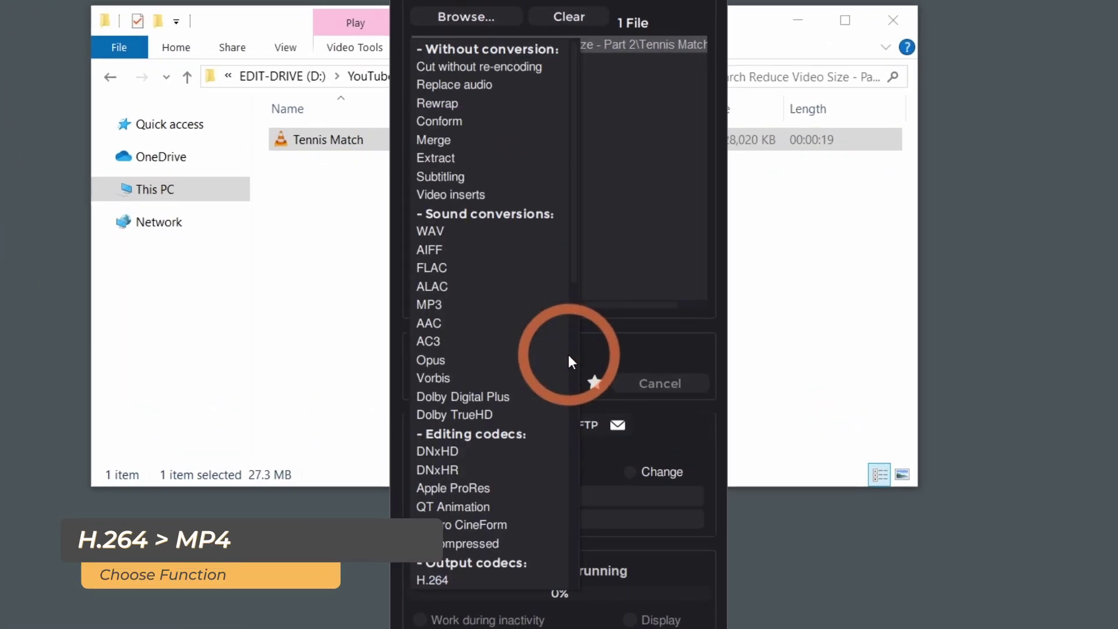
pyautogui.scroll(-3, 558, 361)
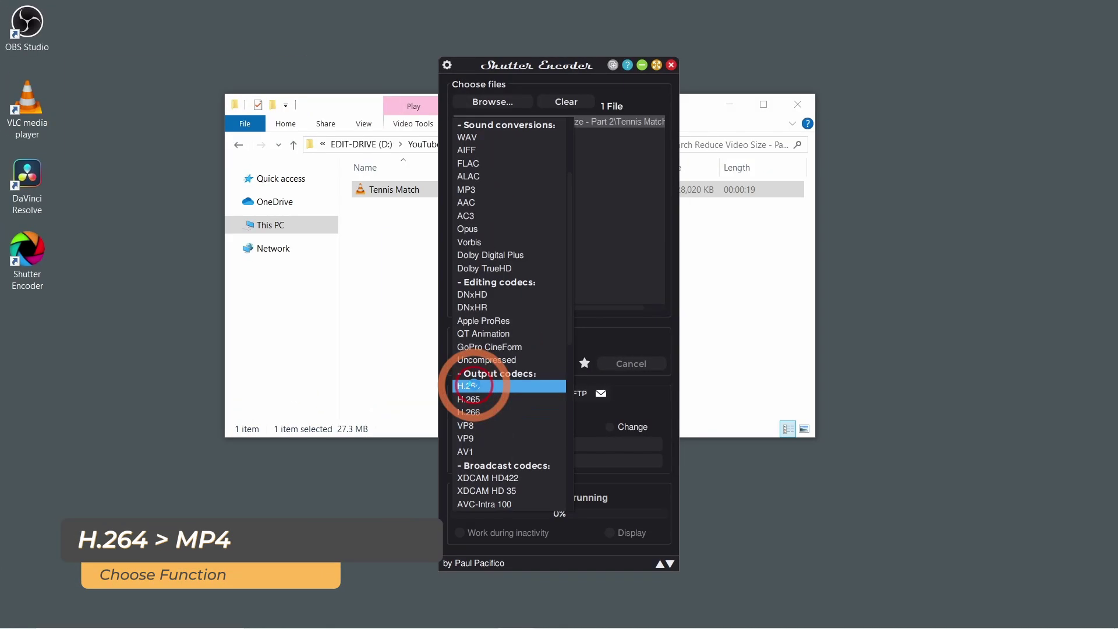
pyautogui.click(440, 416)
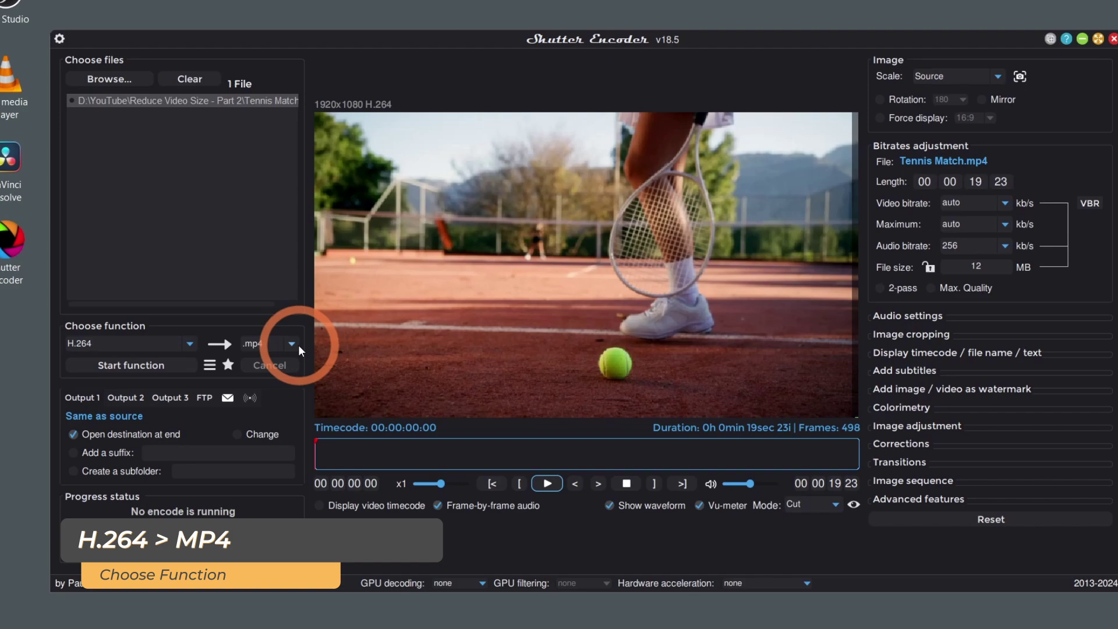
pyautogui.click(291, 343)
pyautogui.click(253, 361)
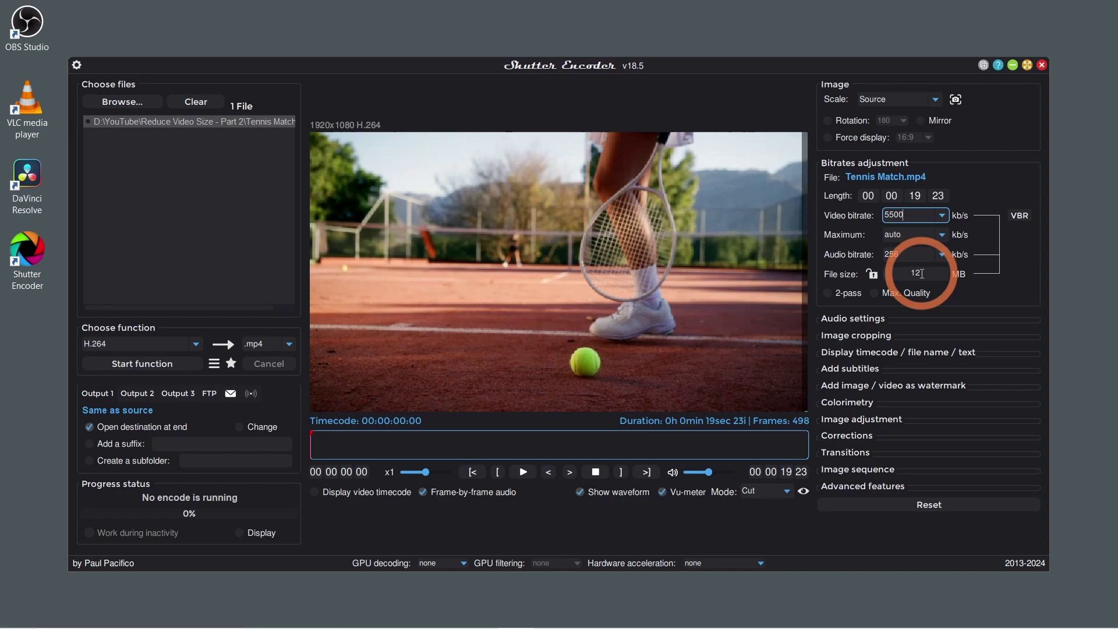
# Step: Encode the reduced-bitrate H.264 version and check Tennis Match_1's size of 15,039 KB
pyautogui.click(140, 365)
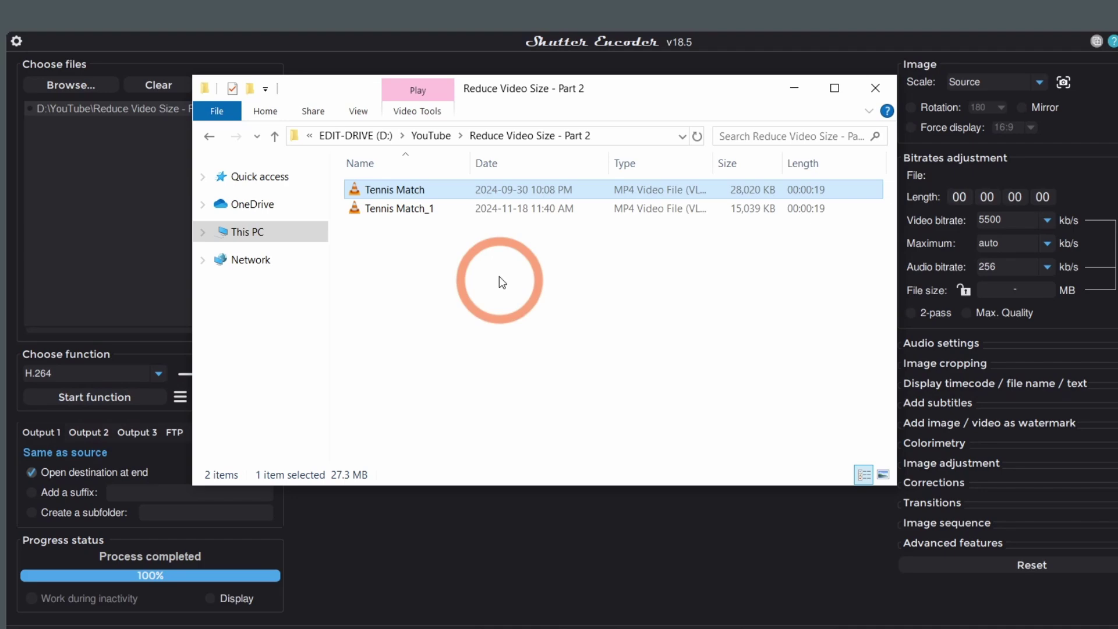
pyautogui.click(753, 214)
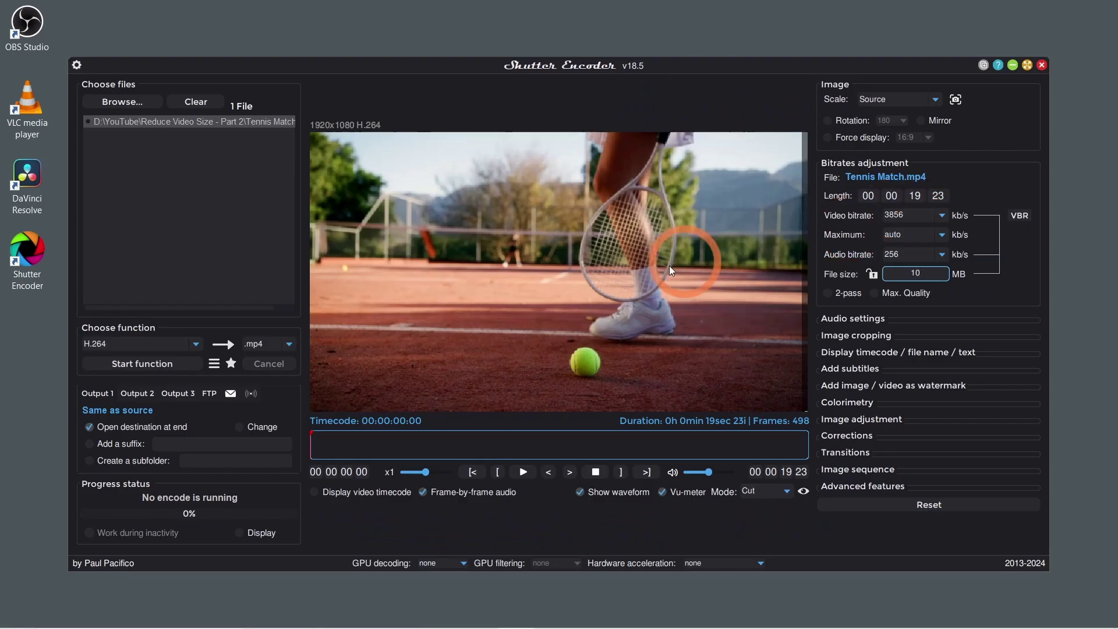
# Step: Start the encode targeting a 10 MB file size at 3856 kb/s
pyautogui.click(145, 365)
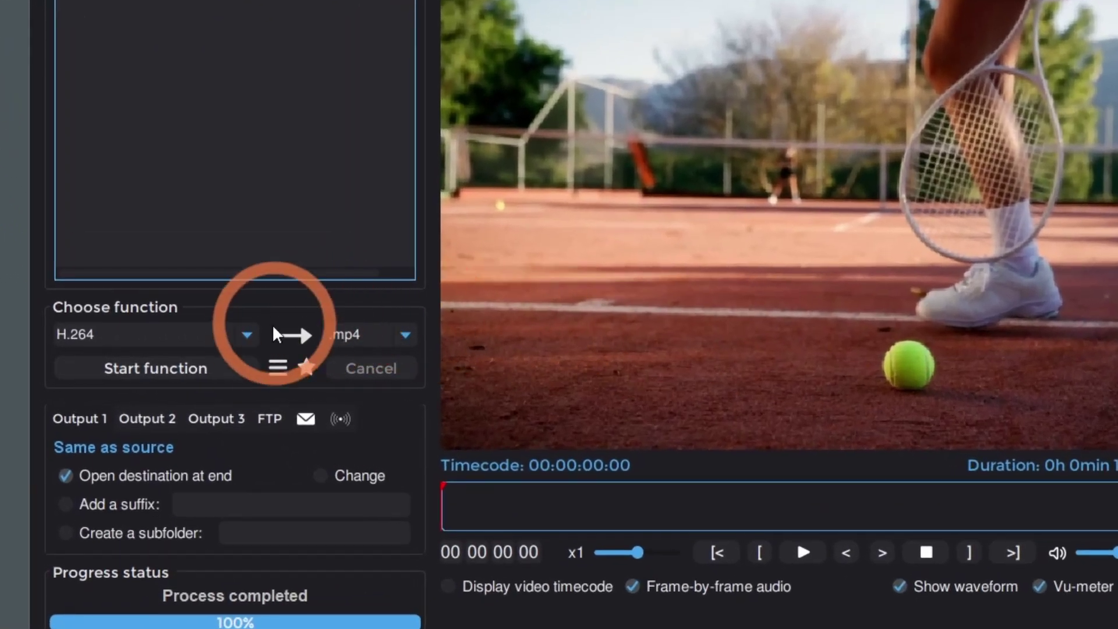
# Step: Switch the function to VP9 with .webm output and start encoding
pyautogui.click(247, 336)
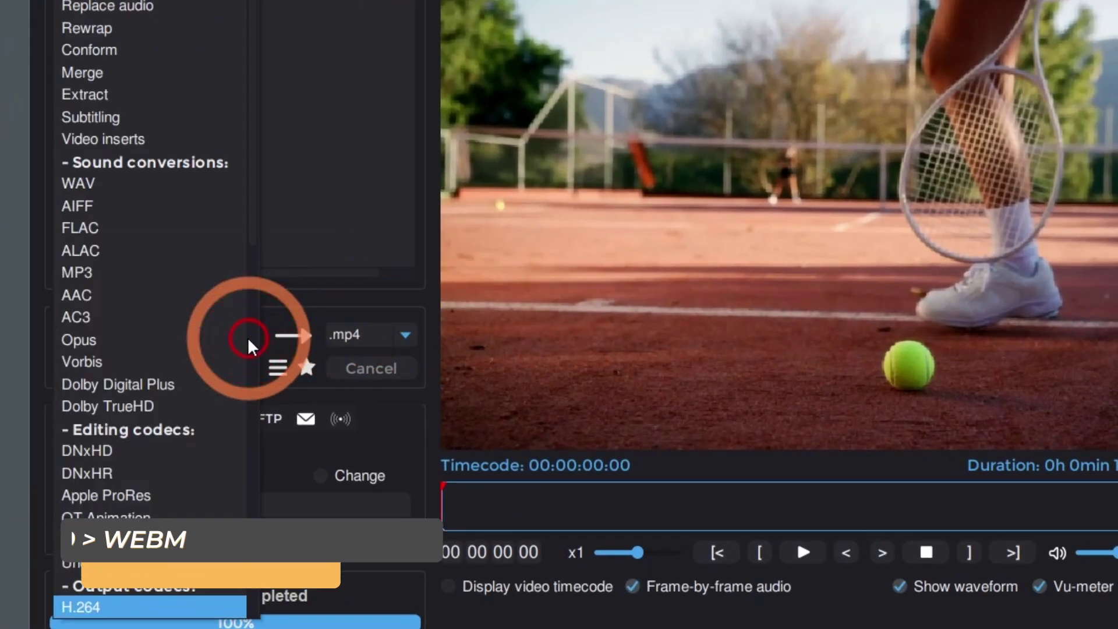
pyautogui.scroll(-4, 247, 337)
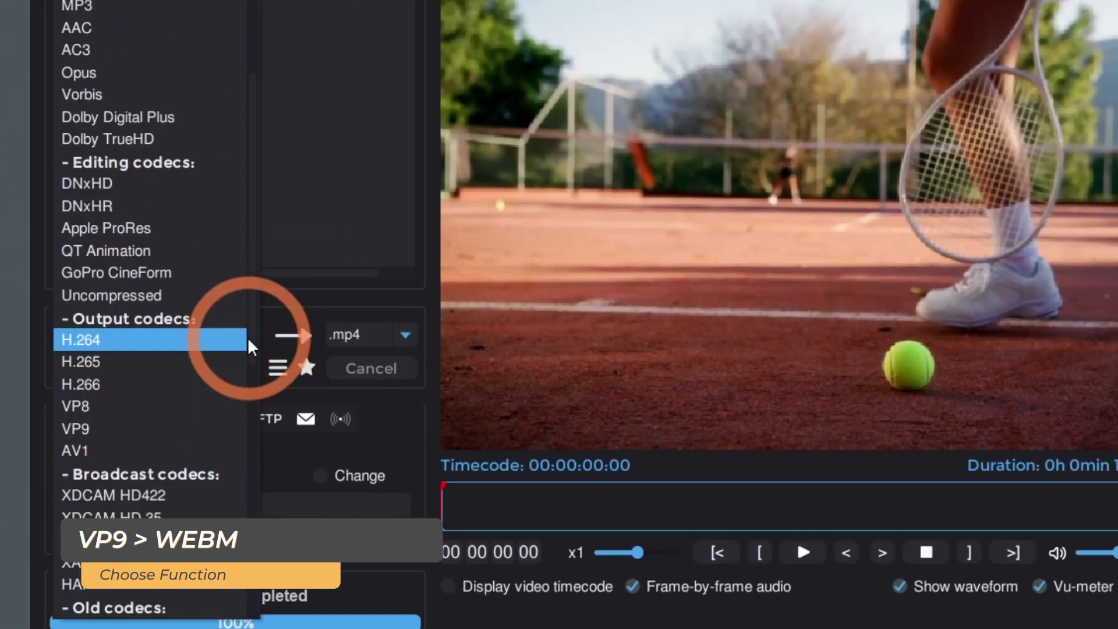
pyautogui.click(106, 426)
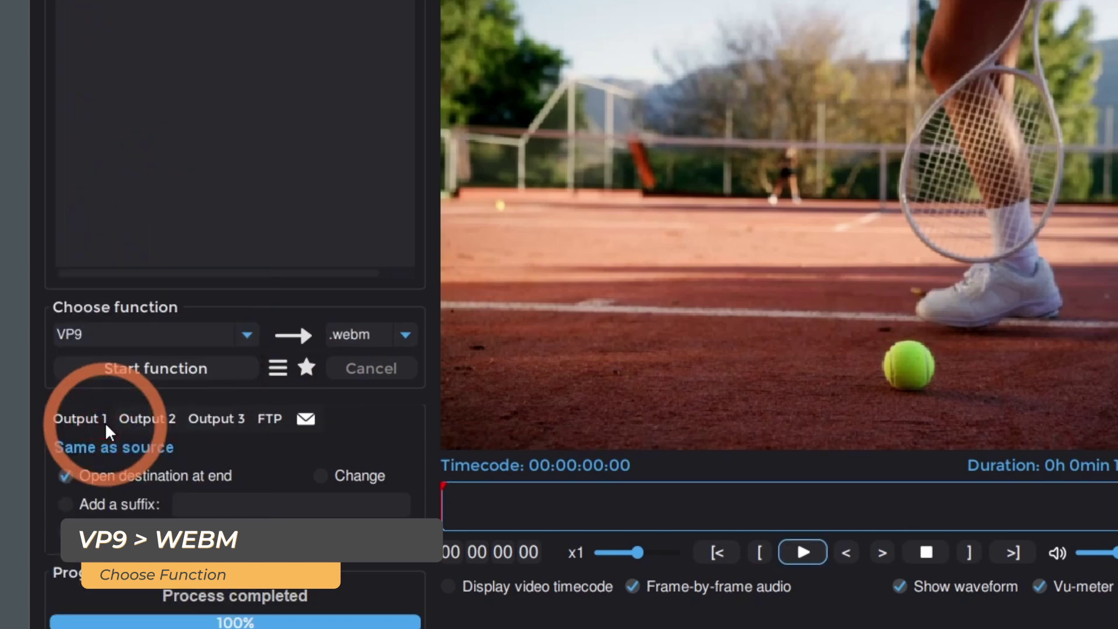
pyautogui.click(405, 334)
pyautogui.click(356, 361)
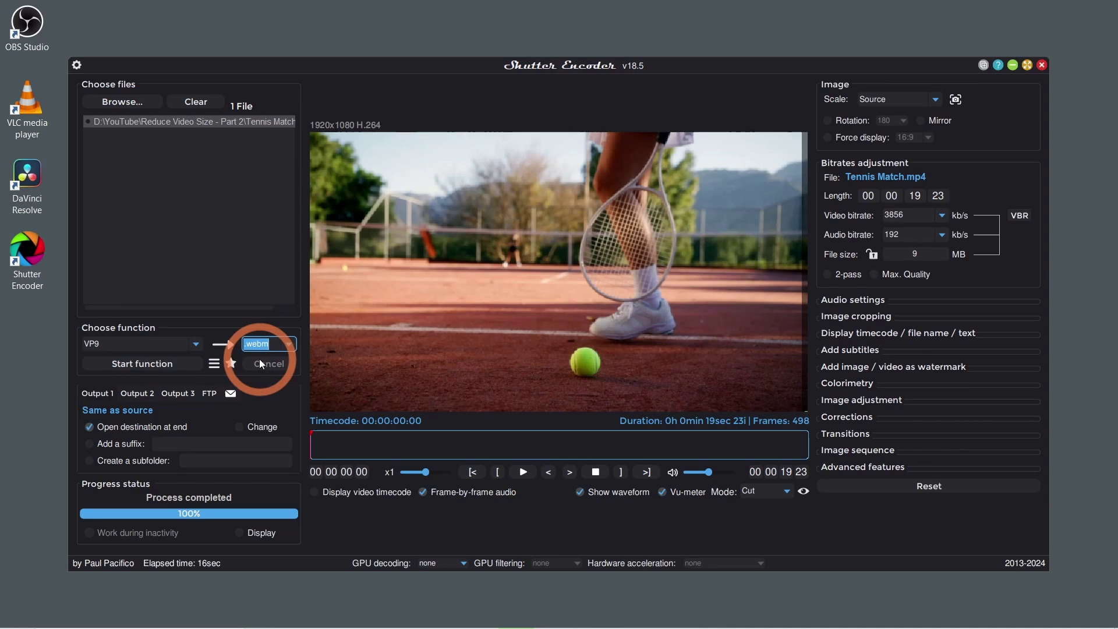
pyautogui.click(142, 364)
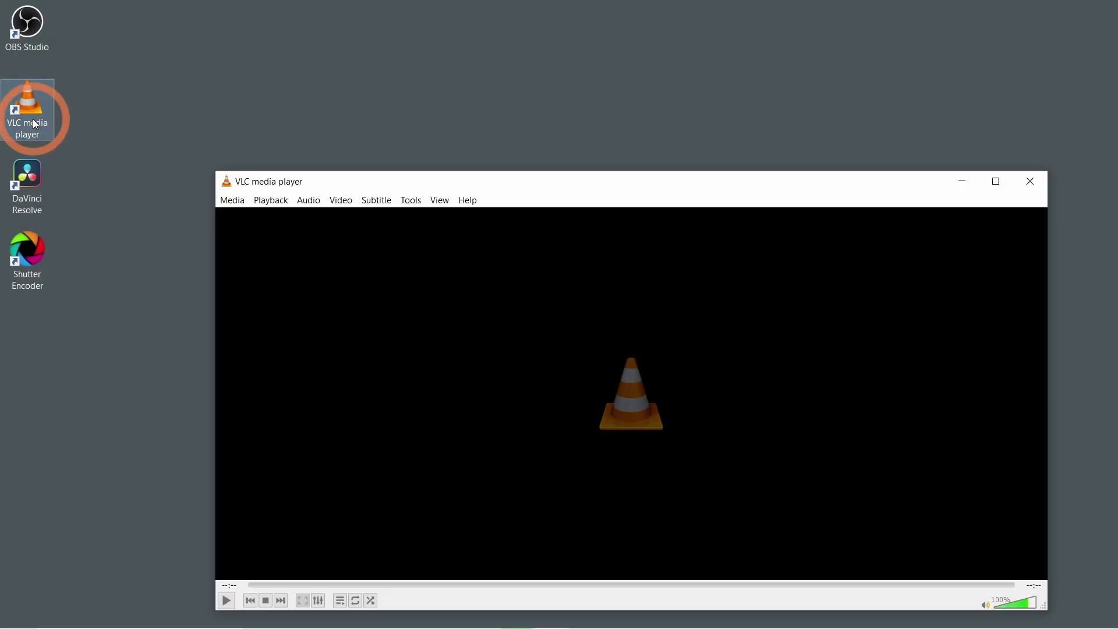
# Step: Add the original Tennis Match video in VLC's Convert / Save dialog
pyautogui.click(232, 199)
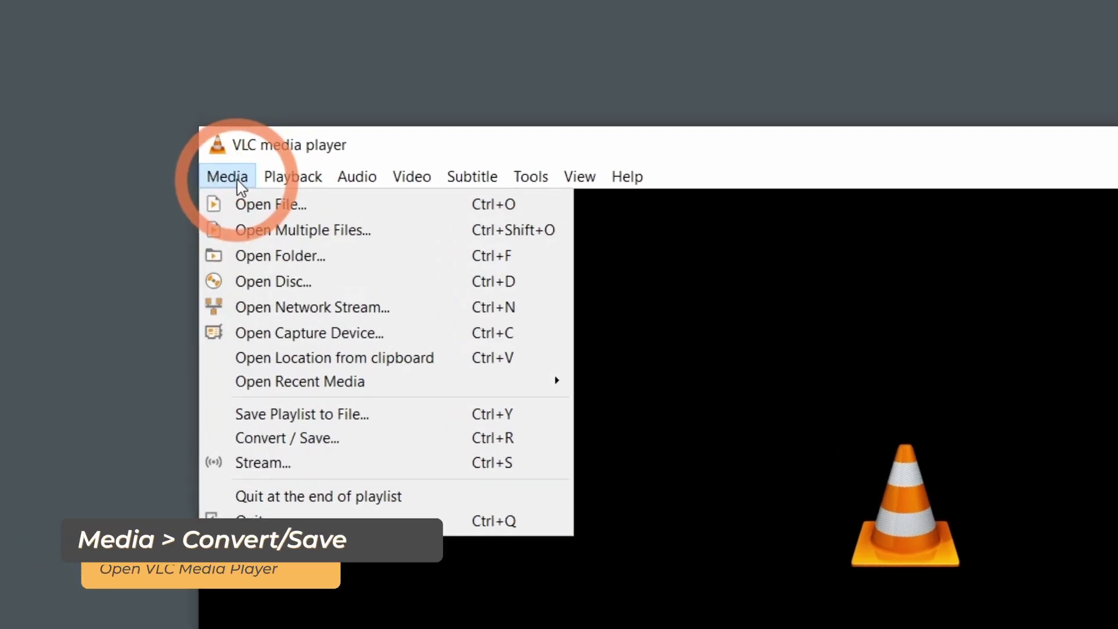
pyautogui.click(300, 442)
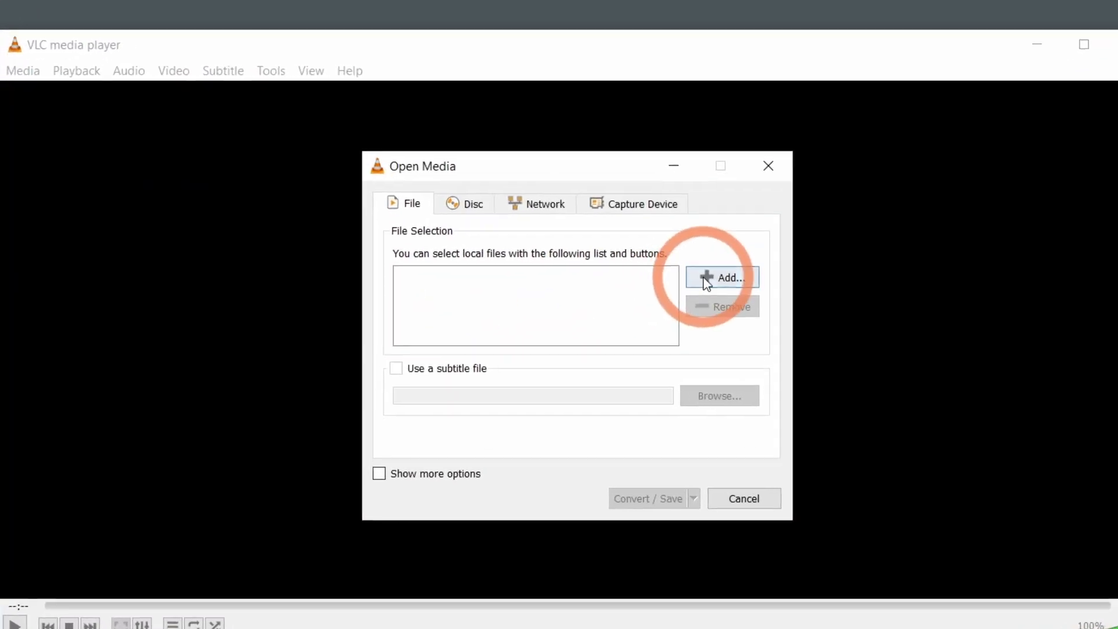
pyautogui.click(736, 348)
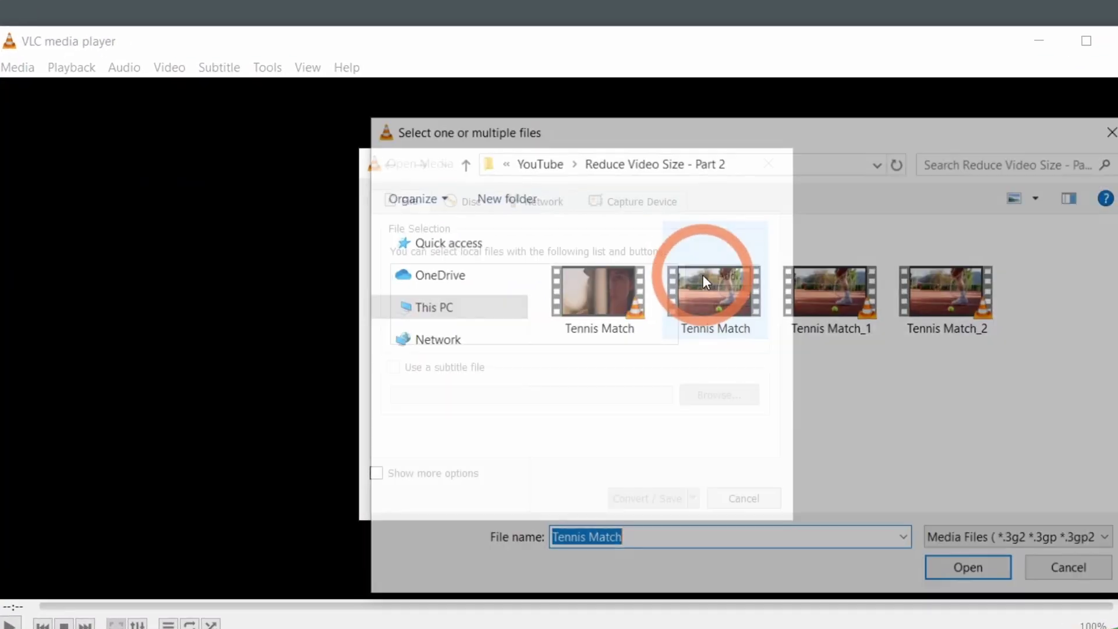
pyautogui.click(599, 292)
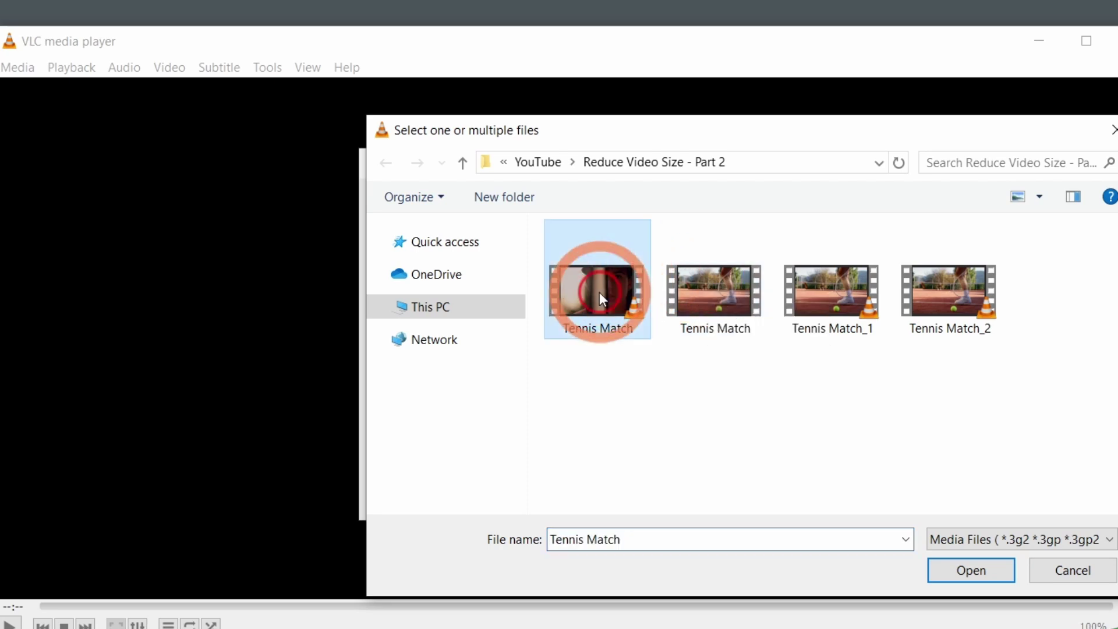
pyautogui.click(913, 560)
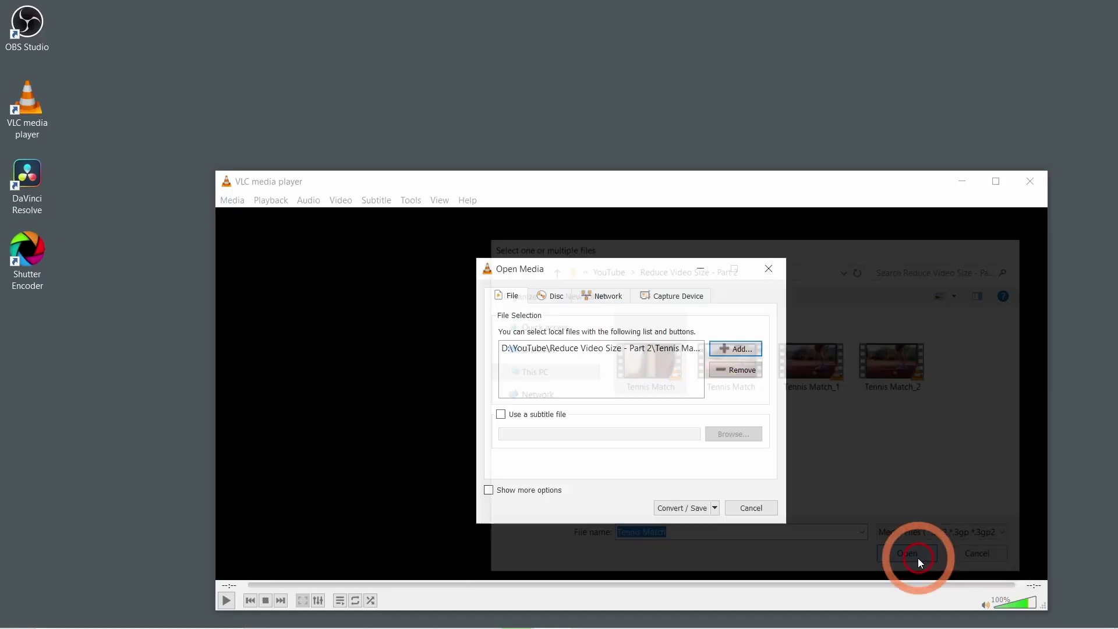
# Step: Choose the Video - H.264 + MP3 (MP4) conversion profile
pyautogui.click(680, 508)
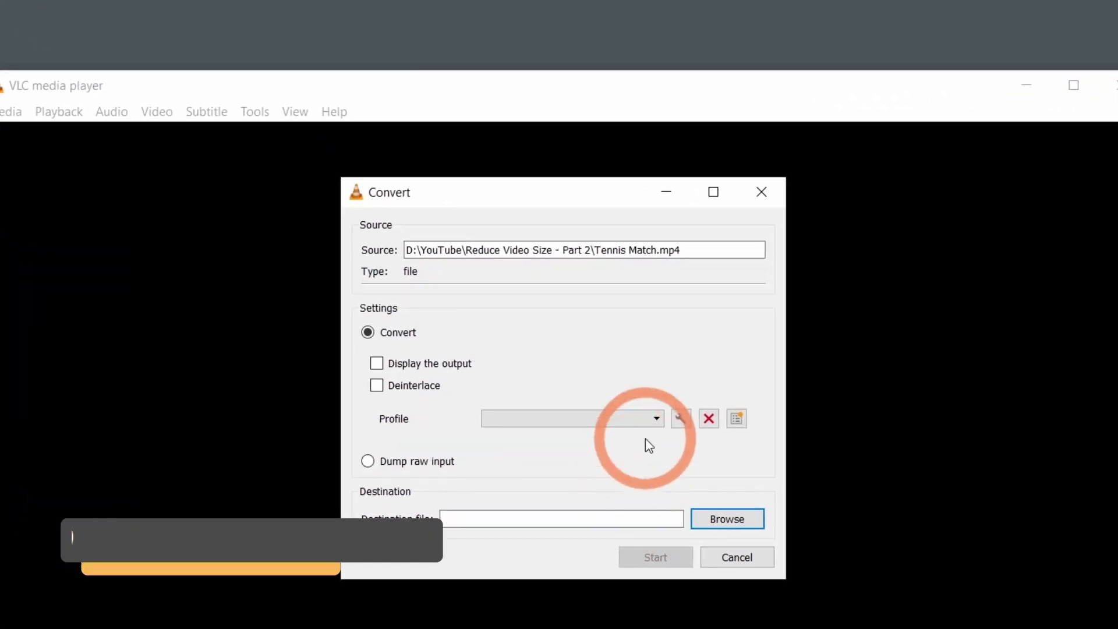
pyautogui.click(697, 419)
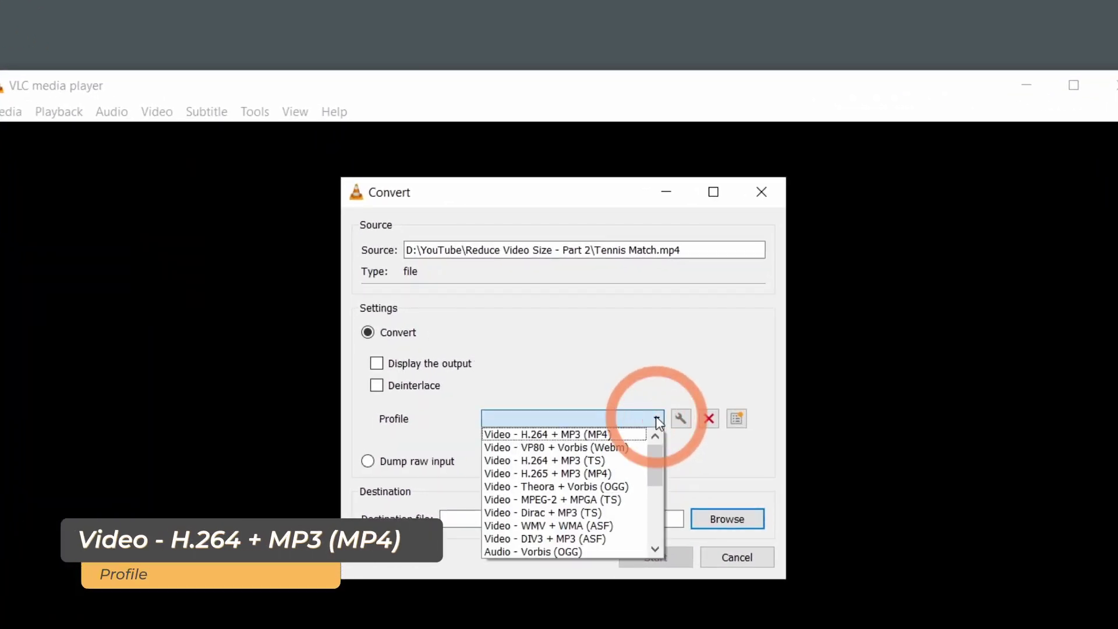
pyautogui.click(556, 434)
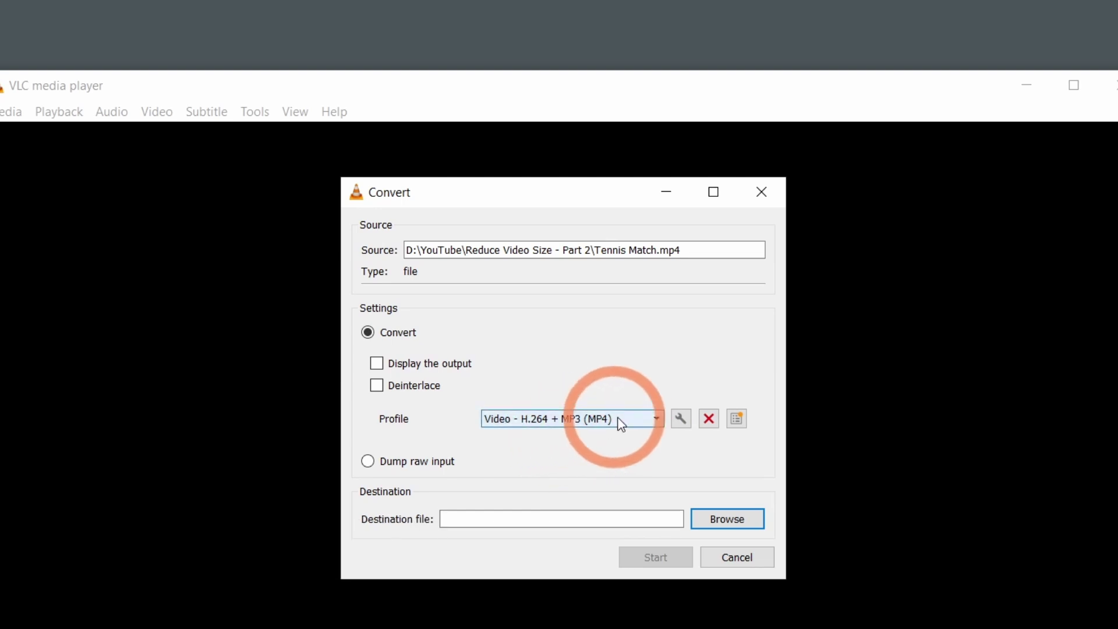
# Step: Edit the profile to a 5500 kb/s video bitrate and MPEG 4 Audio (AAC), then save
pyautogui.click(681, 418)
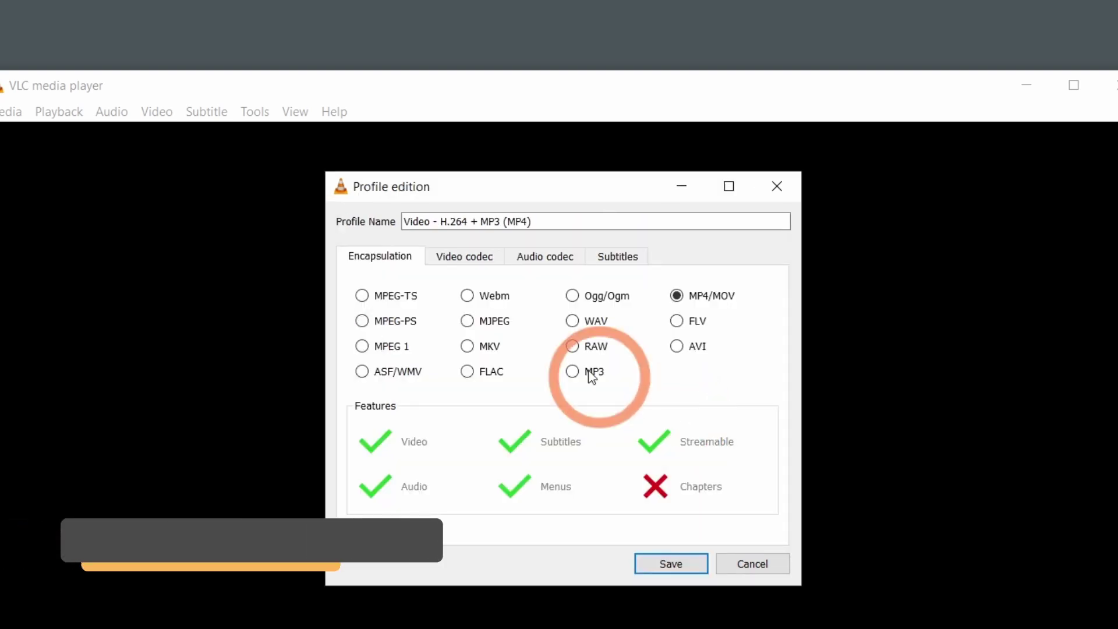
pyautogui.click(460, 257)
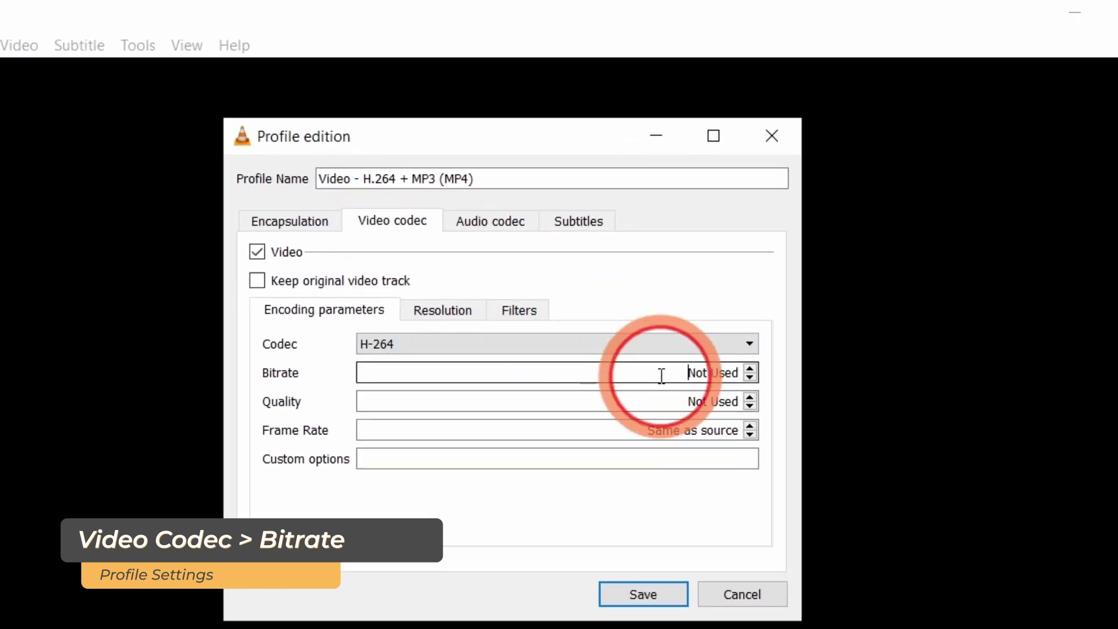
pyautogui.doubleClick(685, 381)
pyautogui.write('5500 kb/s')
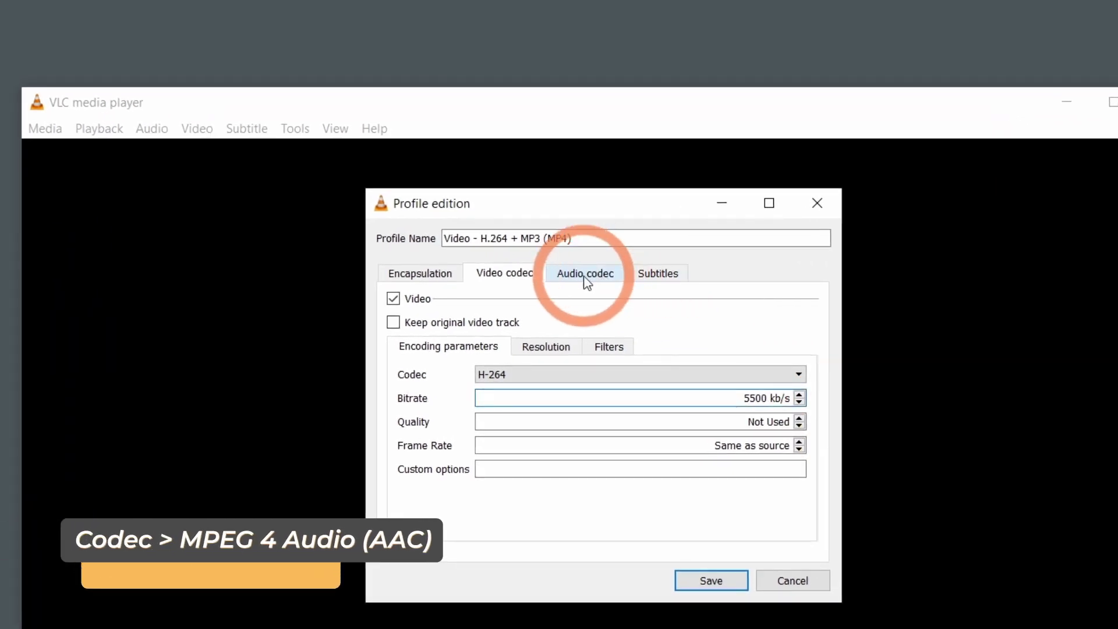
pyautogui.click(618, 305)
pyautogui.click(542, 374)
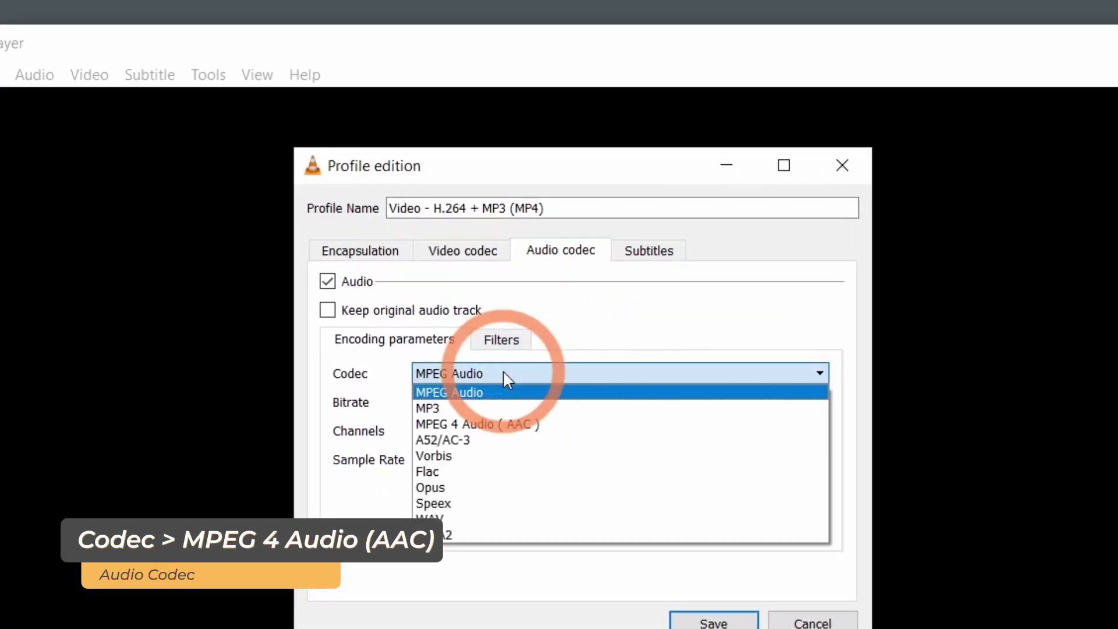
pyautogui.click(465, 424)
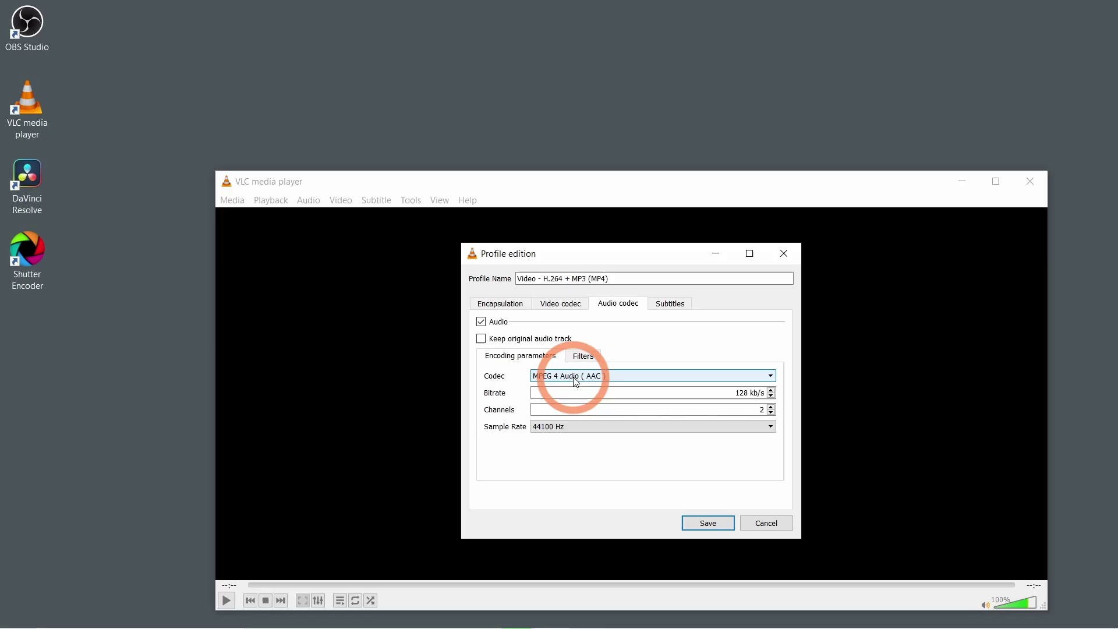
pyautogui.click(714, 622)
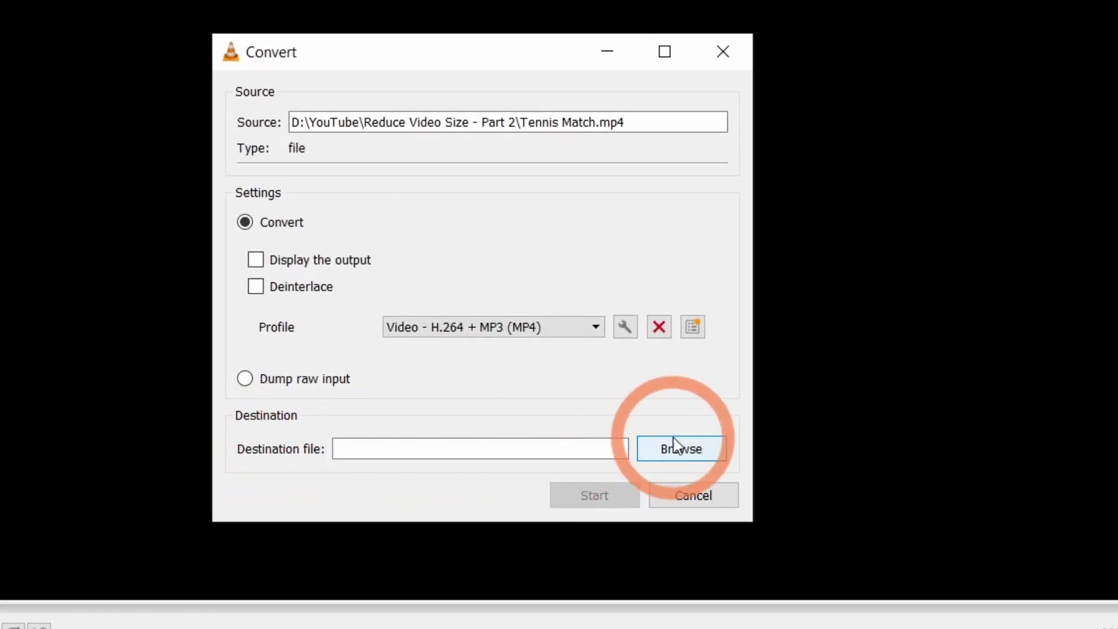
# Step: Set the destination to Tennis Match-VLC.mp4 and start the conversion
pyautogui.click(675, 447)
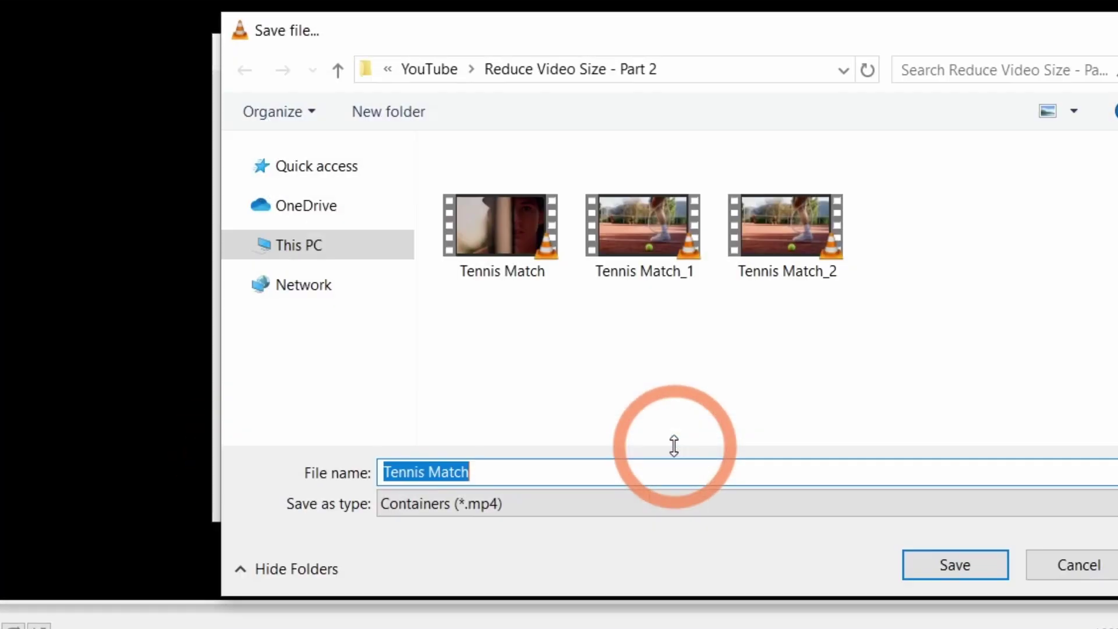
pyautogui.click(589, 468)
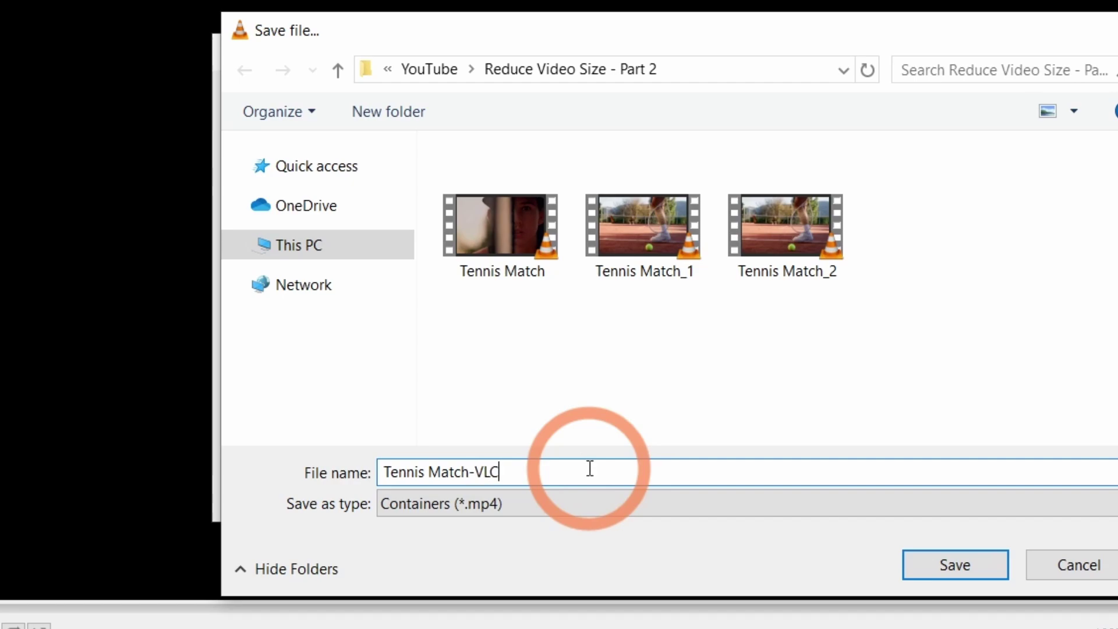
pyautogui.click(950, 567)
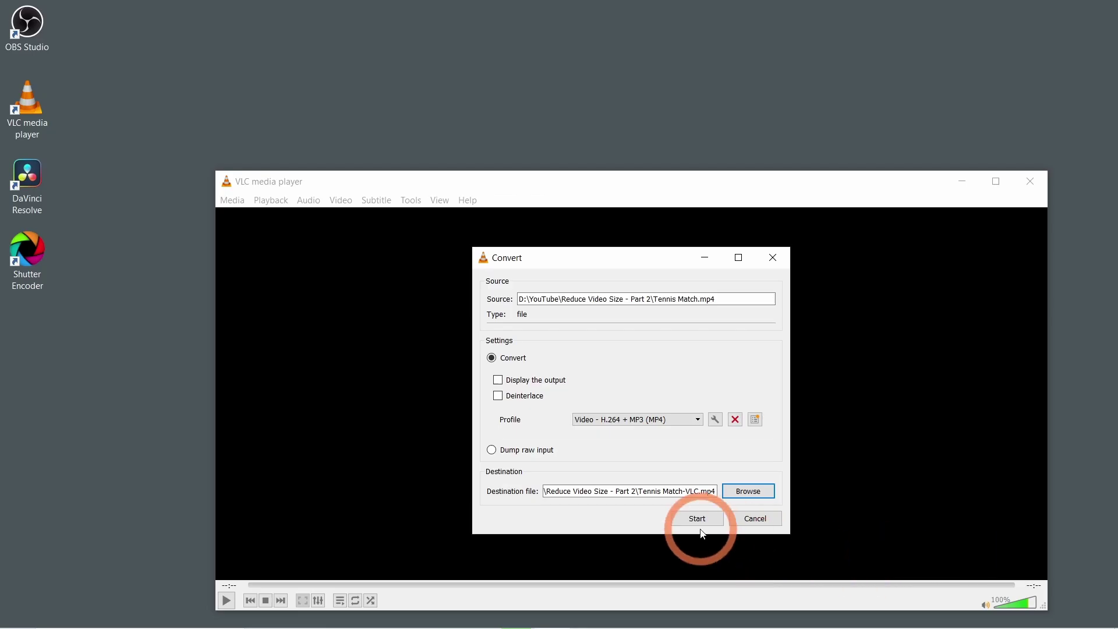
pyautogui.click(698, 519)
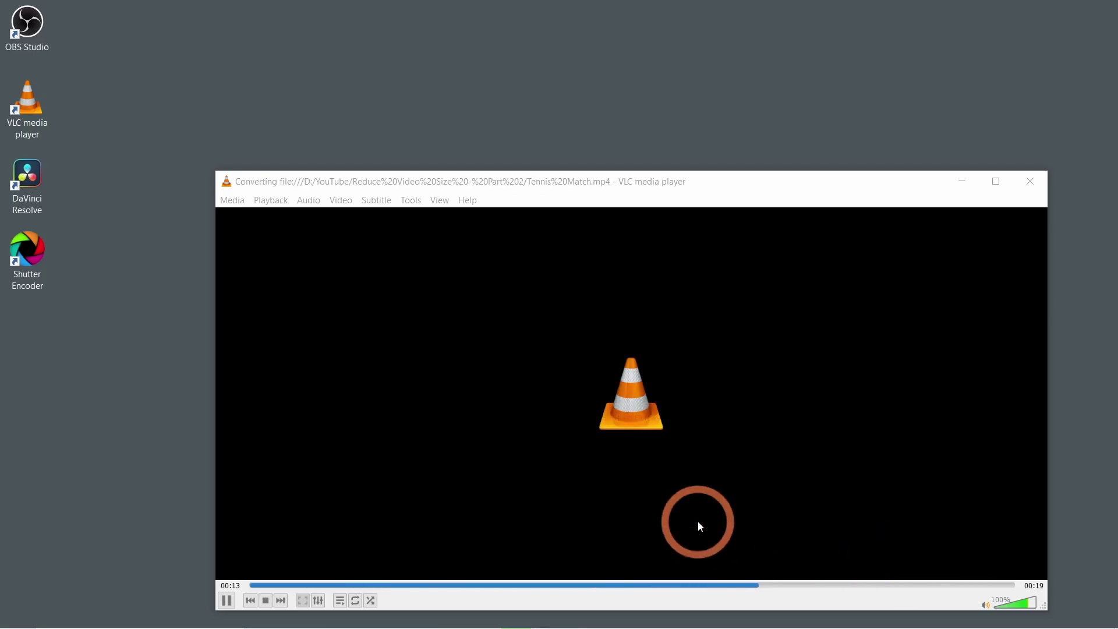